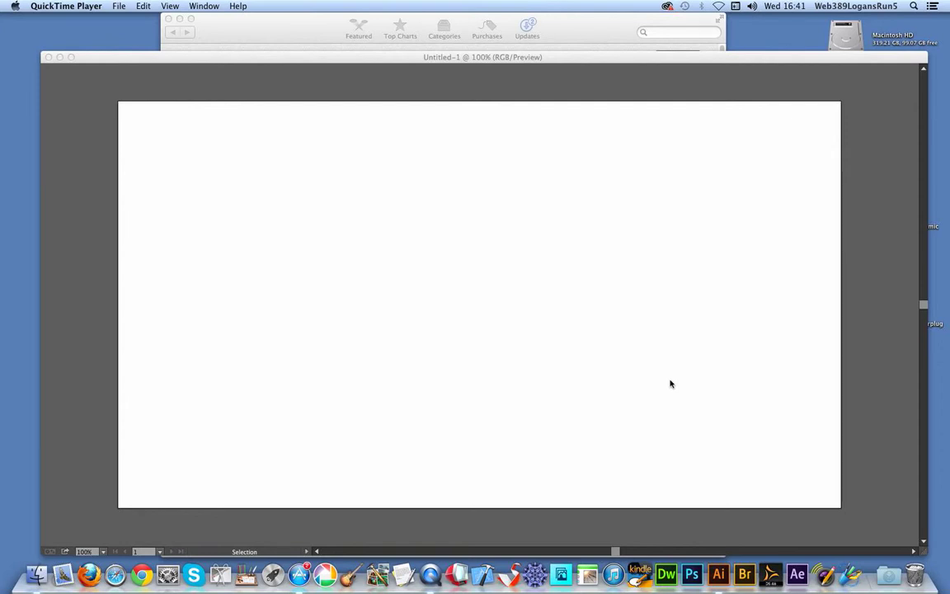
Switch from QuickTime to Illustrator's blank Untitled-1 document
{"action": "left_click", "coordinate": [462, 66]}
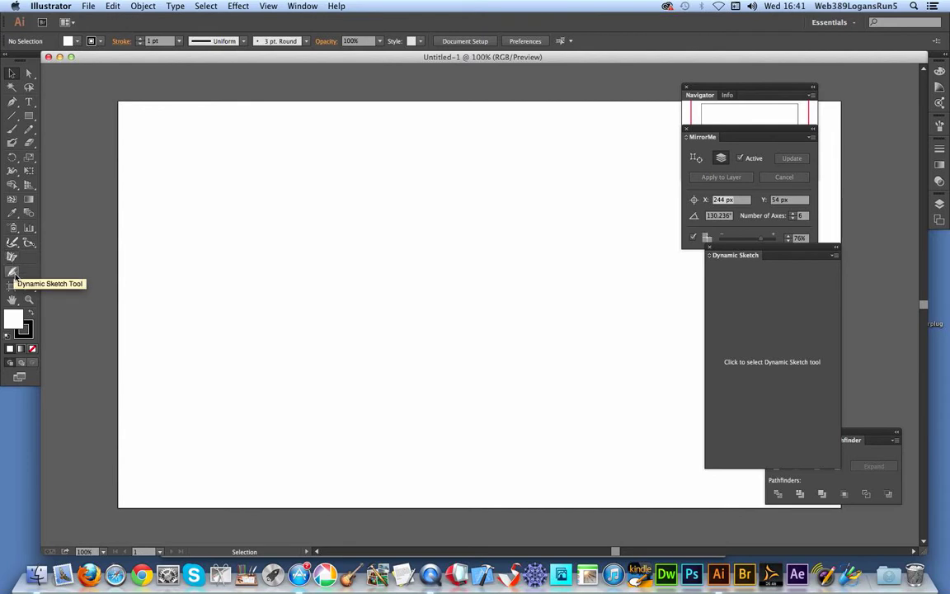
Sketch several sweeping diagonal tapered strokes at the upper left with the Dynamic Sketch Tool
{"action": "left_click", "coordinate": [12, 271]}
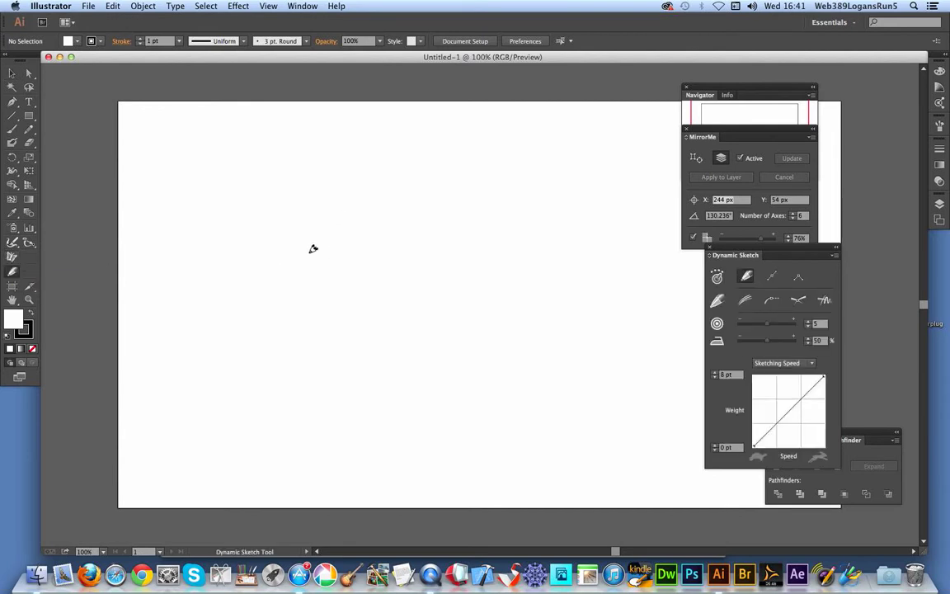
{"action": "mouse_move", "coordinate": [414, 313]}
{"action": "left_mouse_down"}
{"action": "mouse_move", "coordinate": [349, 280]}
{"action": "mouse_move", "coordinate": [393, 324]}
{"action": "left_mouse_up"}
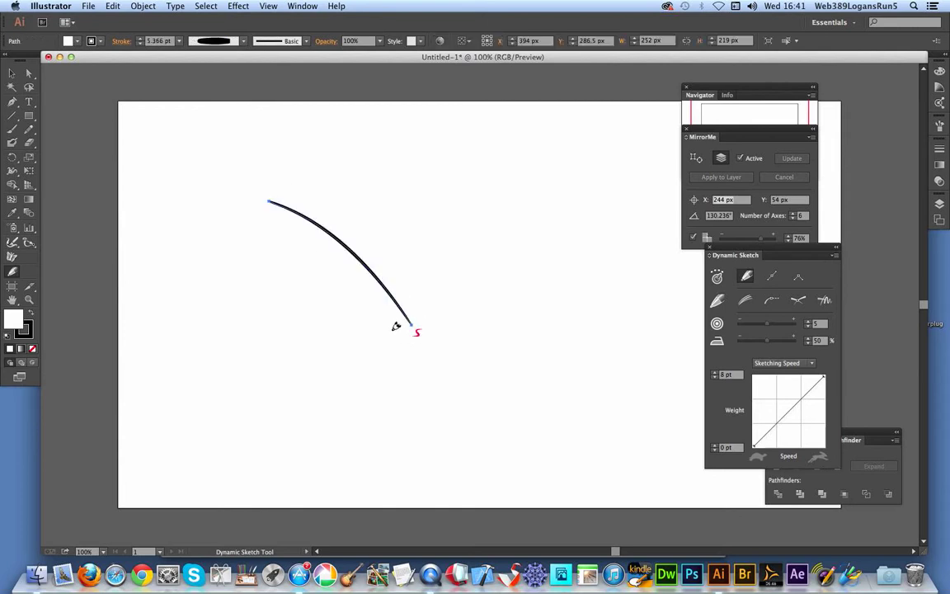
{"action": "left_click_drag", "start_coordinate": [287, 229], "coordinate": [393, 328]}
{"action": "mouse_move", "coordinate": [222, 201]}
{"action": "left_mouse_down"}
{"action": "mouse_move", "coordinate": [366, 340]}
{"action": "mouse_move", "coordinate": [250, 219]}
{"action": "left_mouse_up"}
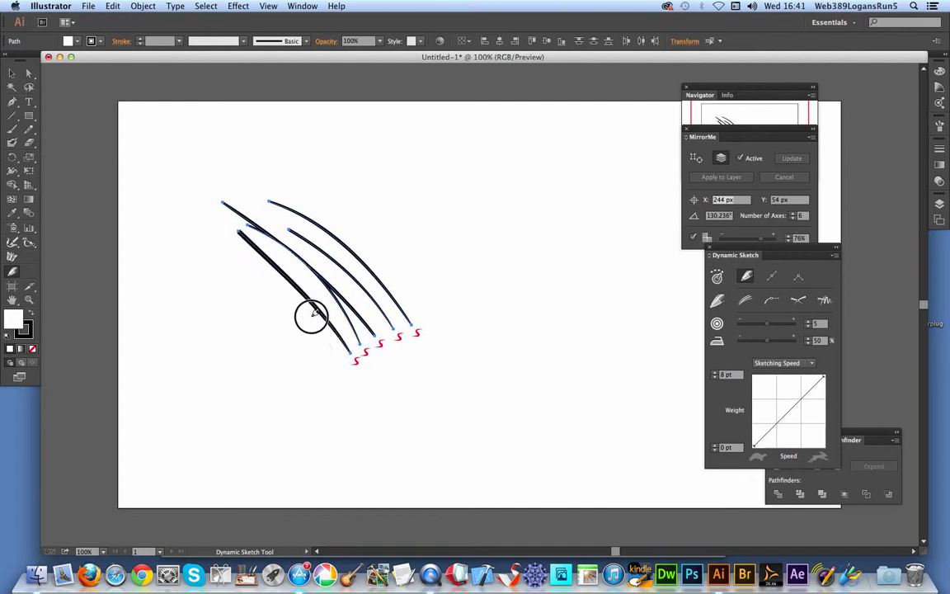
{"action": "left_click_drag", "start_coordinate": [334, 351], "coordinate": [184, 200]}
{"action": "left_click", "coordinate": [12, 73]}
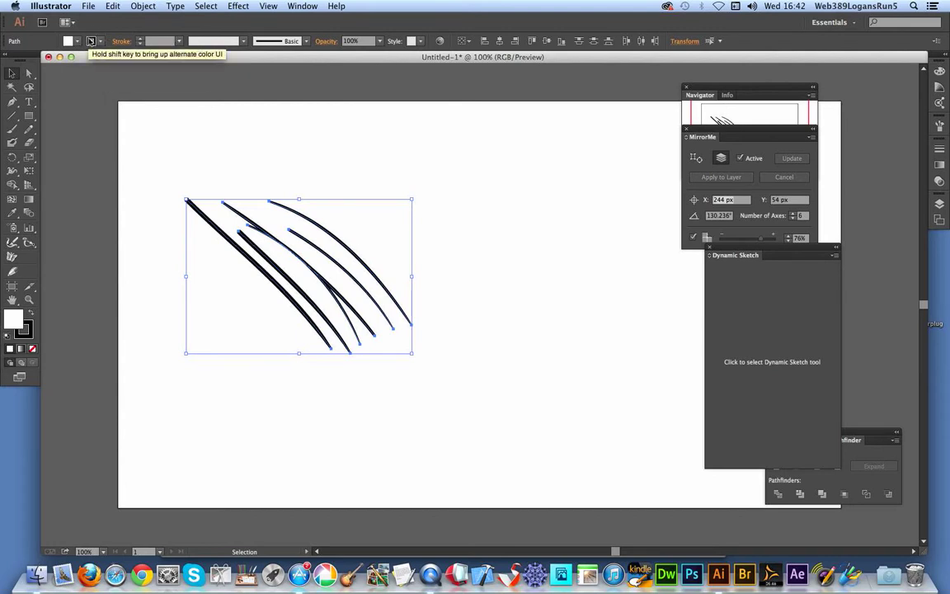
Mirror the selected strokes six ways around the artboard centre with MirrorMe's Apply to Selection
{"action": "left_click", "coordinate": [11, 255]}
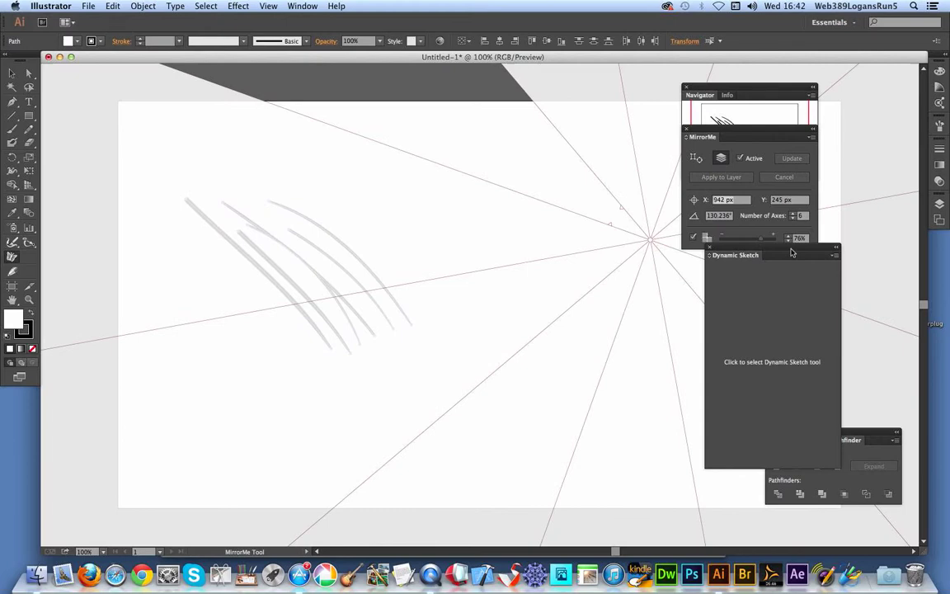
{"action": "mouse_move", "coordinate": [650, 239]}
{"action": "left_mouse_down"}
{"action": "mouse_move", "coordinate": [379, 288]}
{"action": "mouse_move", "coordinate": [399, 321]}
{"action": "left_mouse_up"}
{"action": "right_click", "coordinate": [399, 321]}
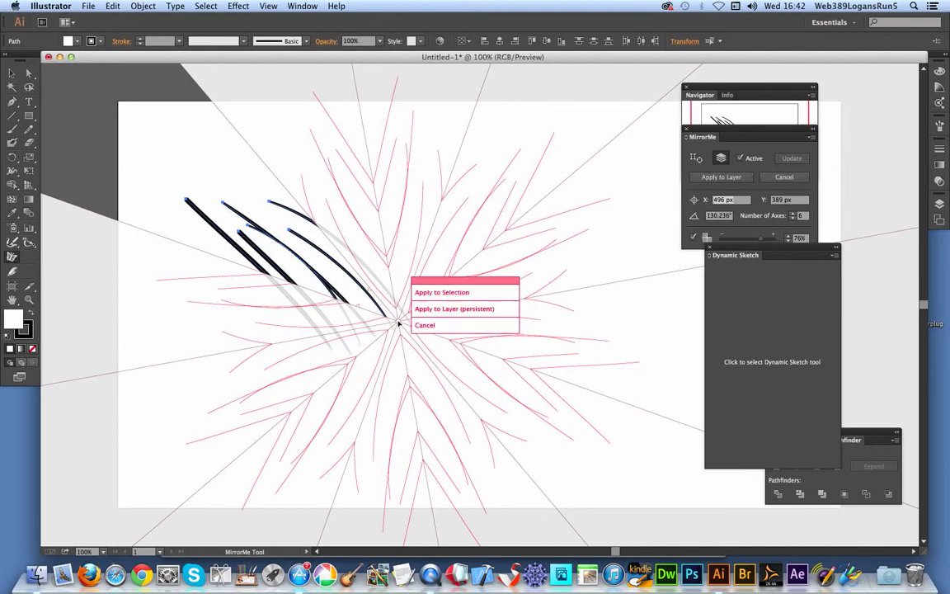
{"action": "left_click", "coordinate": [458, 294]}
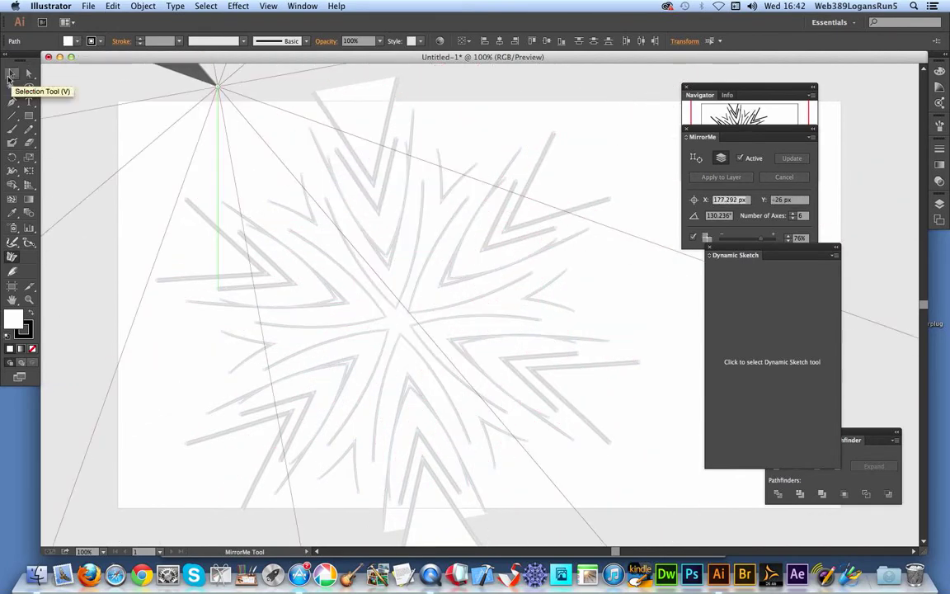
{"action": "left_click", "coordinate": [12, 72]}
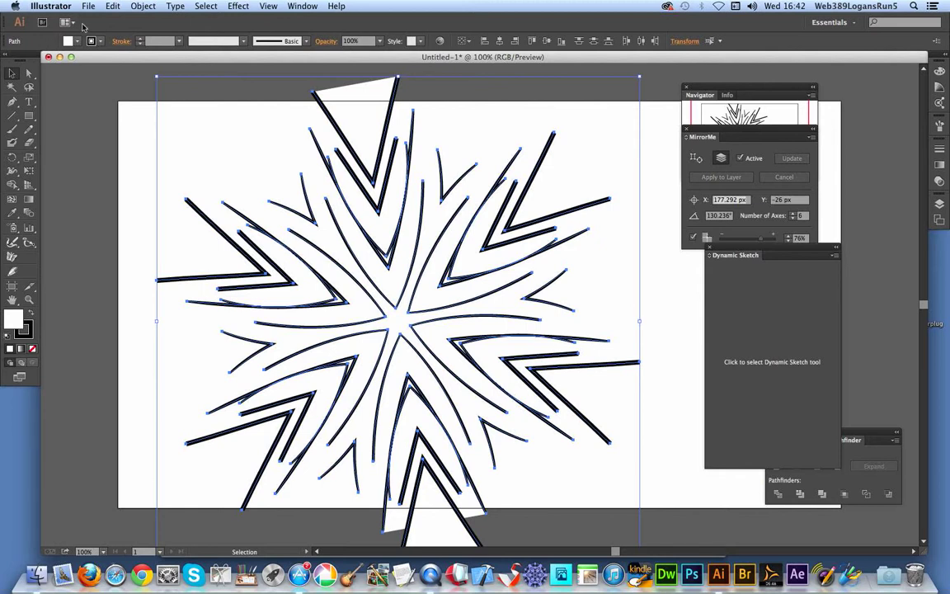
Set the strokes' fill to None, then marquee-select the left-side strokes
{"action": "left_click", "coordinate": [205, 7]}
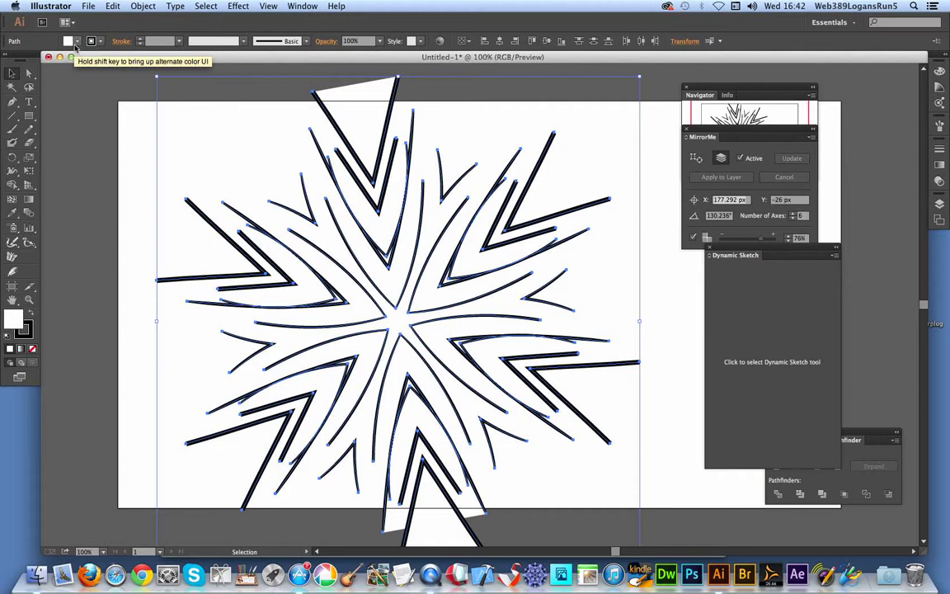
{"action": "left_click", "coordinate": [71, 40]}
{"action": "left_click", "coordinate": [10, 60]}
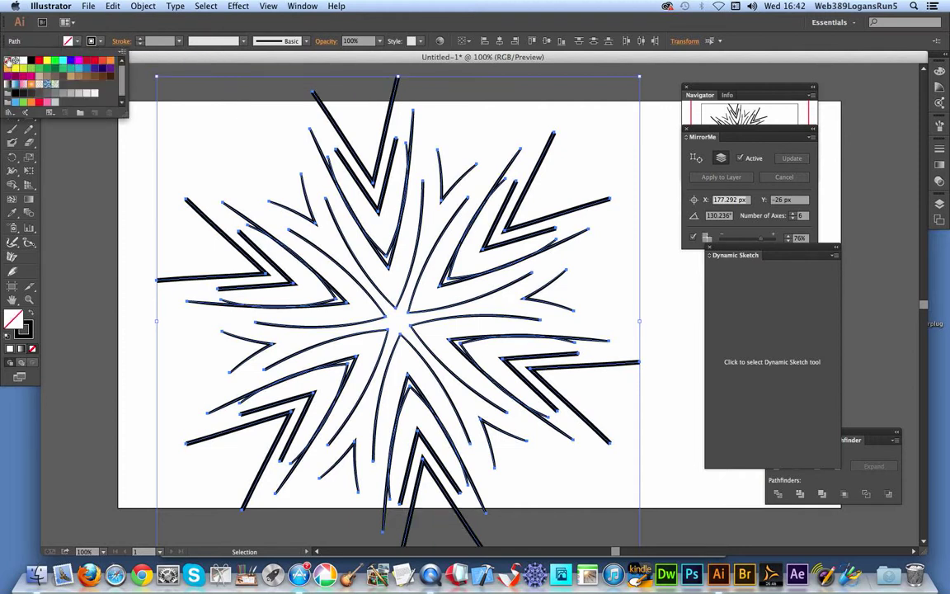
{"action": "left_click", "coordinate": [105, 173]}
{"action": "left_click_drag", "start_coordinate": [133, 93], "coordinate": [261, 328]}
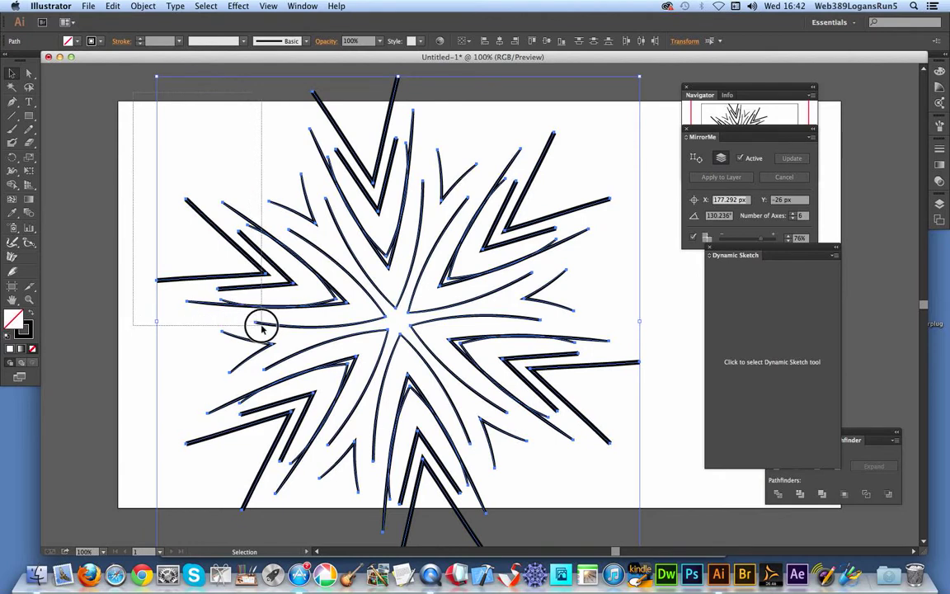
{"action": "left_click_drag", "start_coordinate": [261, 328], "coordinate": [420, 450]}
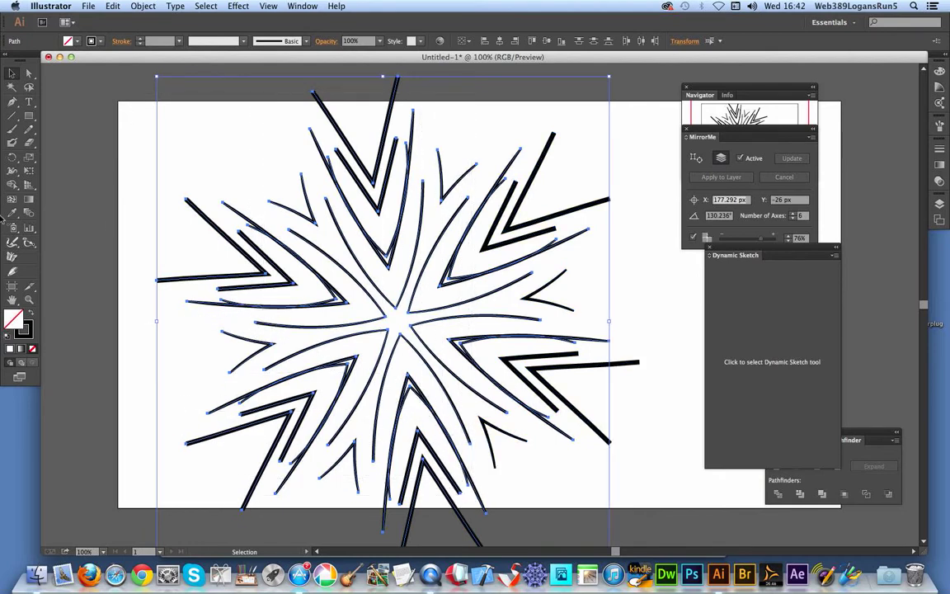
Apply a persistent six-way MirrorMe layer mirror at the star's centre, with copies shown darker
{"action": "left_click", "coordinate": [12, 259]}
{"action": "left_click_drag", "start_coordinate": [47, 248], "coordinate": [464, 335]}
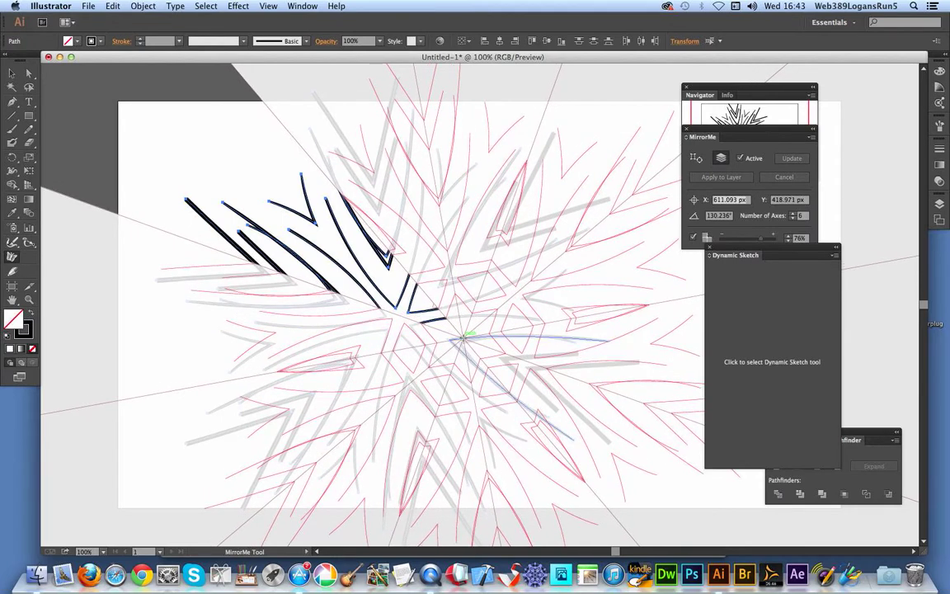
{"action": "left_click", "coordinate": [463, 336]}
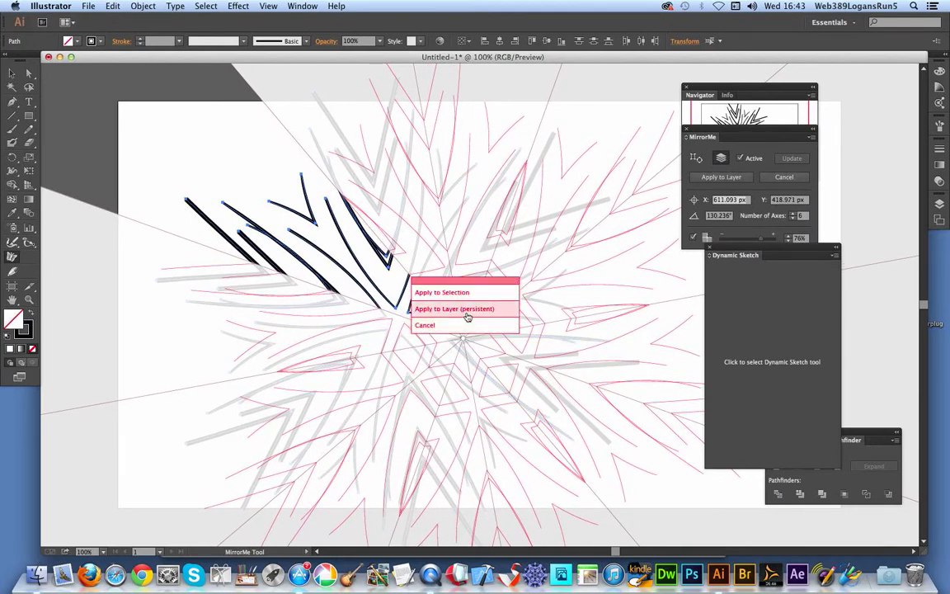
{"action": "left_click", "coordinate": [464, 314]}
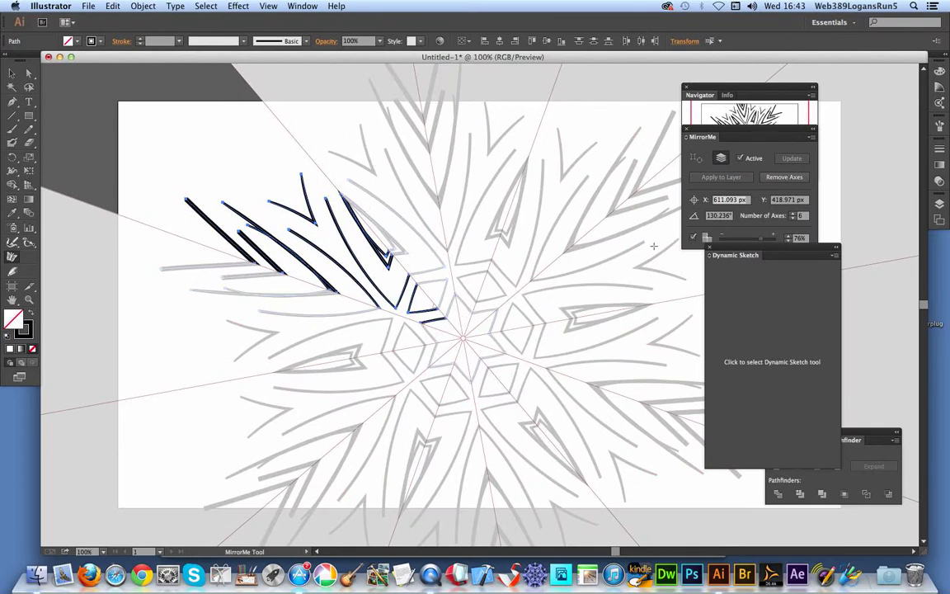
{"action": "left_click_drag", "start_coordinate": [760, 238], "coordinate": [745, 239]}
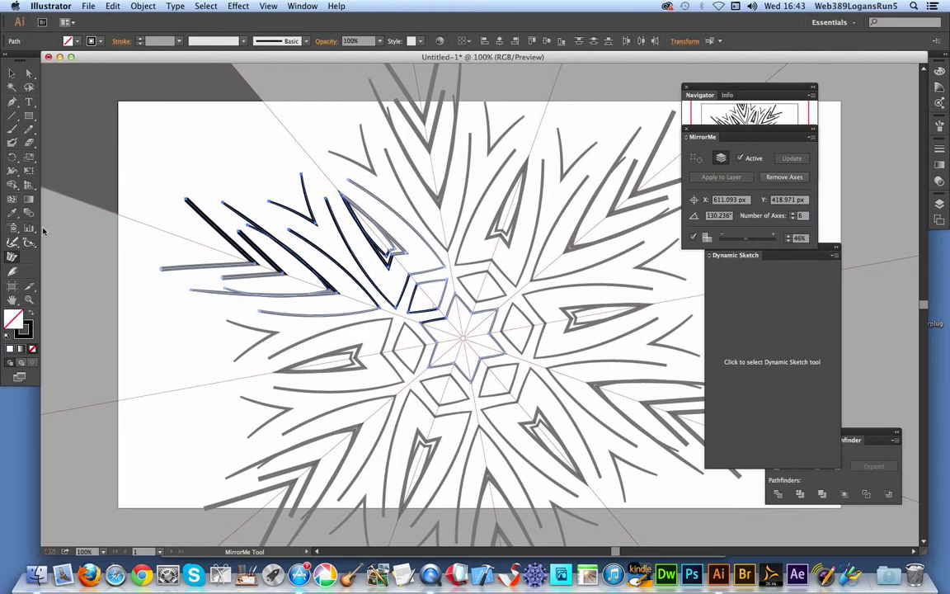
Raise the Dynamic Sketch weight to 15 pt and sketch heavy strokes near the top left
{"action": "left_click", "coordinate": [13, 269]}
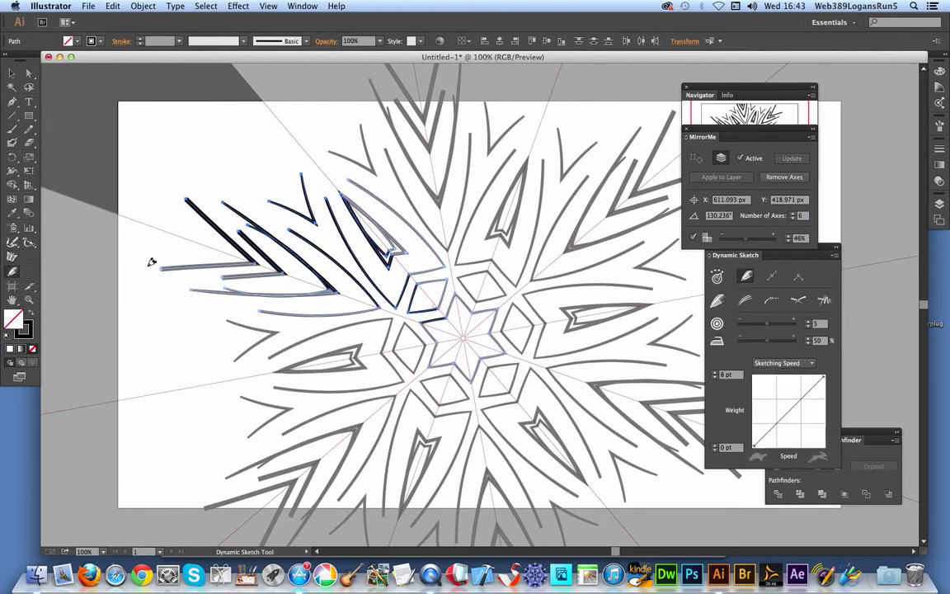
{"action": "mouse_move", "coordinate": [235, 174]}
{"action": "left_mouse_down"}
{"action": "mouse_move", "coordinate": [191, 171]}
{"action": "mouse_move", "coordinate": [256, 165]}
{"action": "mouse_move", "coordinate": [280, 193]}
{"action": "left_mouse_up"}
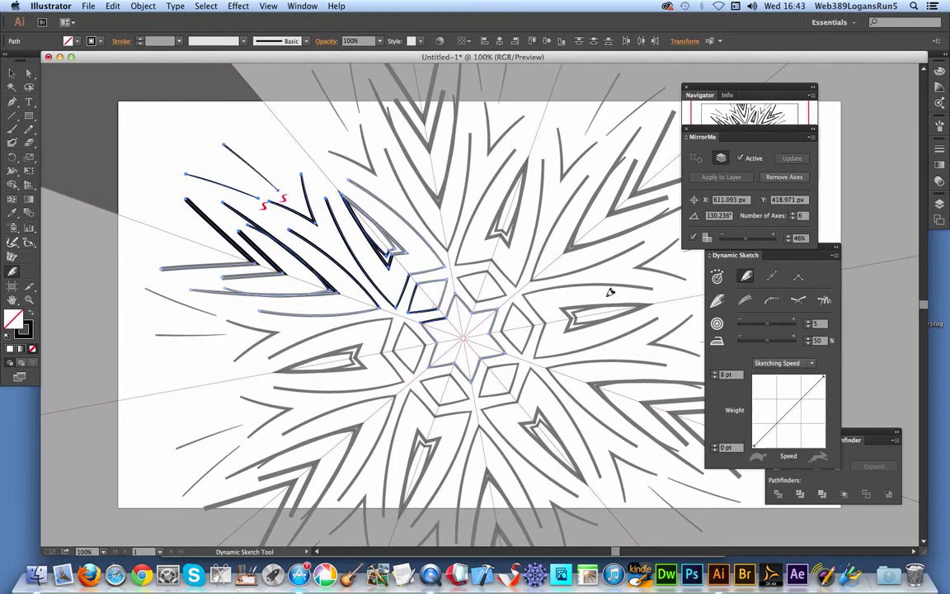
{"action": "left_click", "coordinate": [792, 412]}
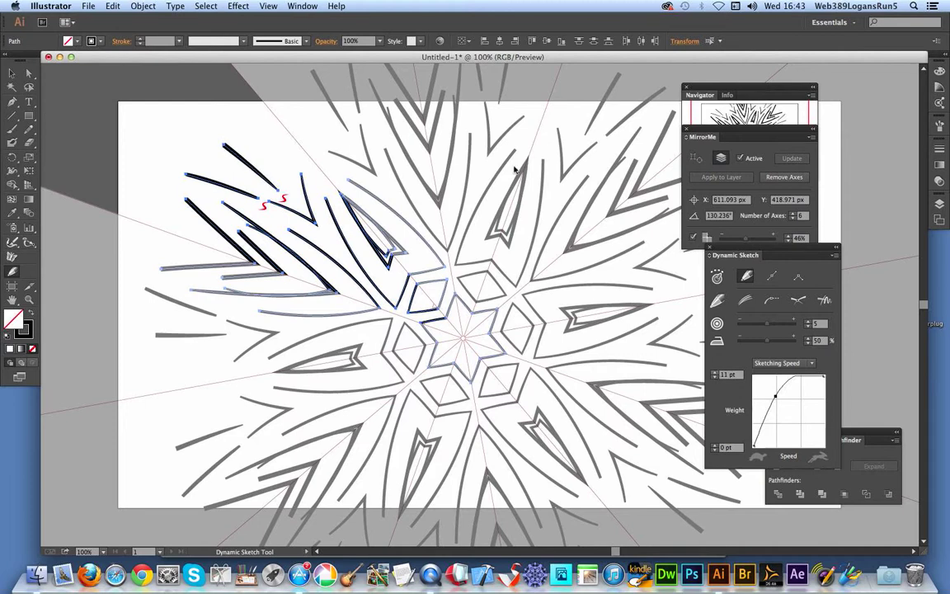
{"action": "key", "text": "bracketright"}
{"action": "key", "text": "bracketright"}
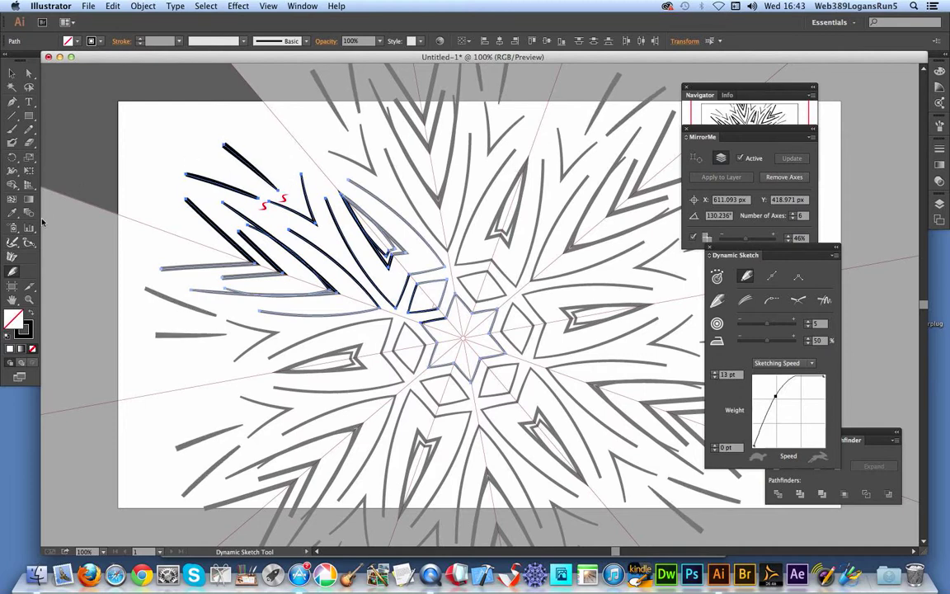
{"action": "key", "text": "bracketright"}
{"action": "key", "text": "bracketright"}
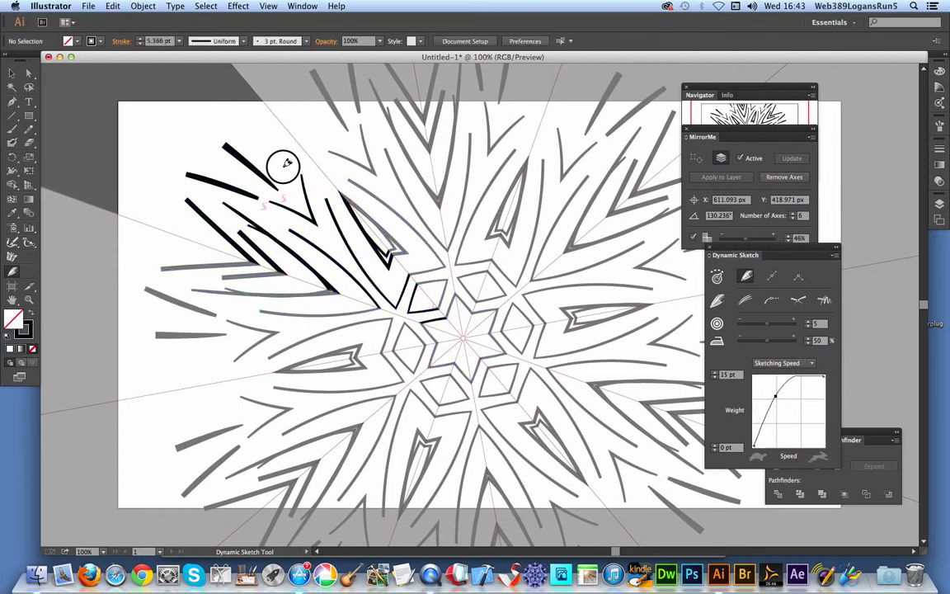
{"action": "mouse_move", "coordinate": [267, 126]}
{"action": "left_mouse_down"}
{"action": "mouse_move", "coordinate": [286, 174]}
{"action": "mouse_move", "coordinate": [243, 115]}
{"action": "left_mouse_up"}
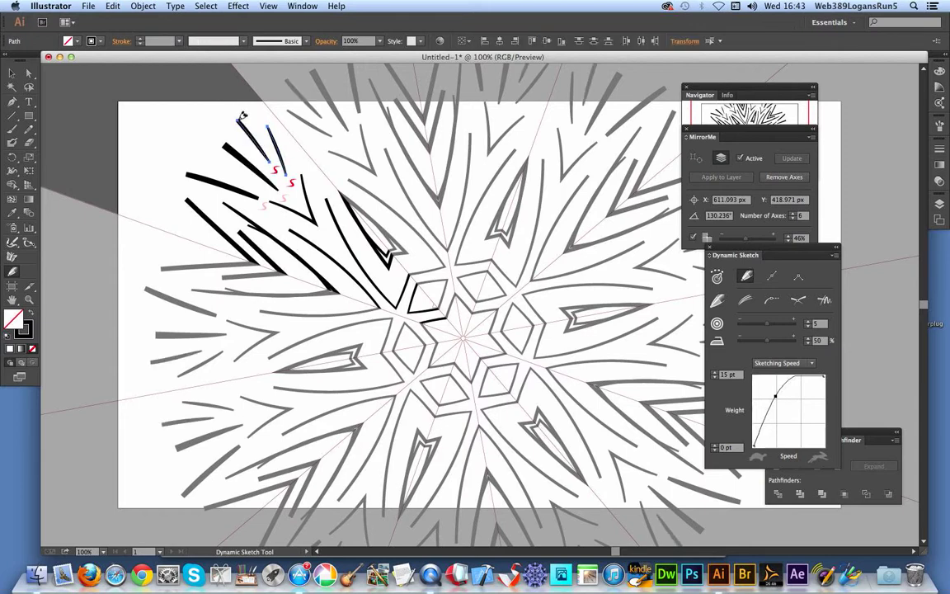